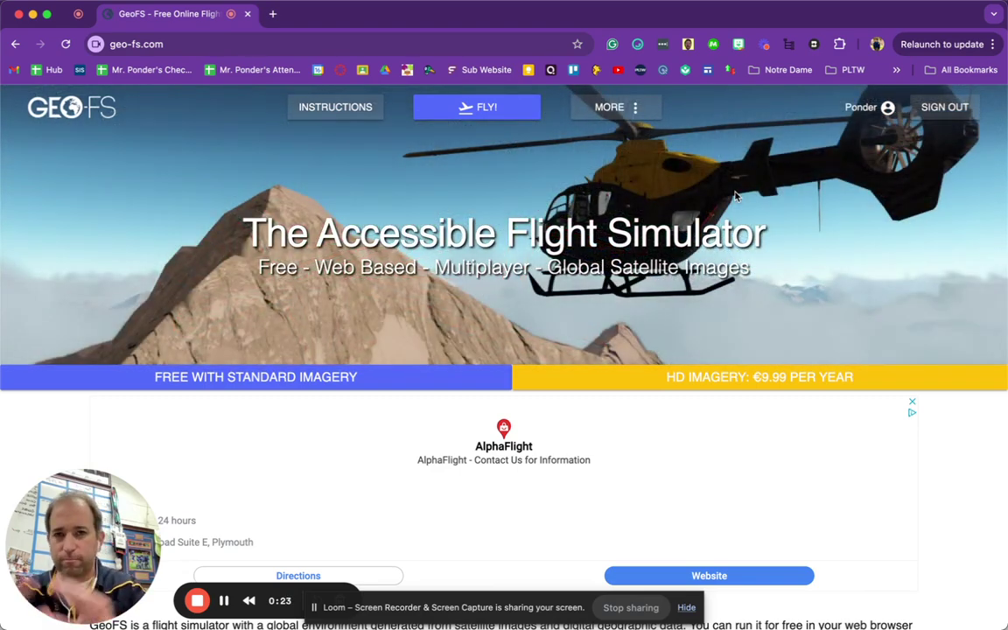
- Launch the flight simulator from the home page and start the flight past the welcome briefing
left_click(477, 107)
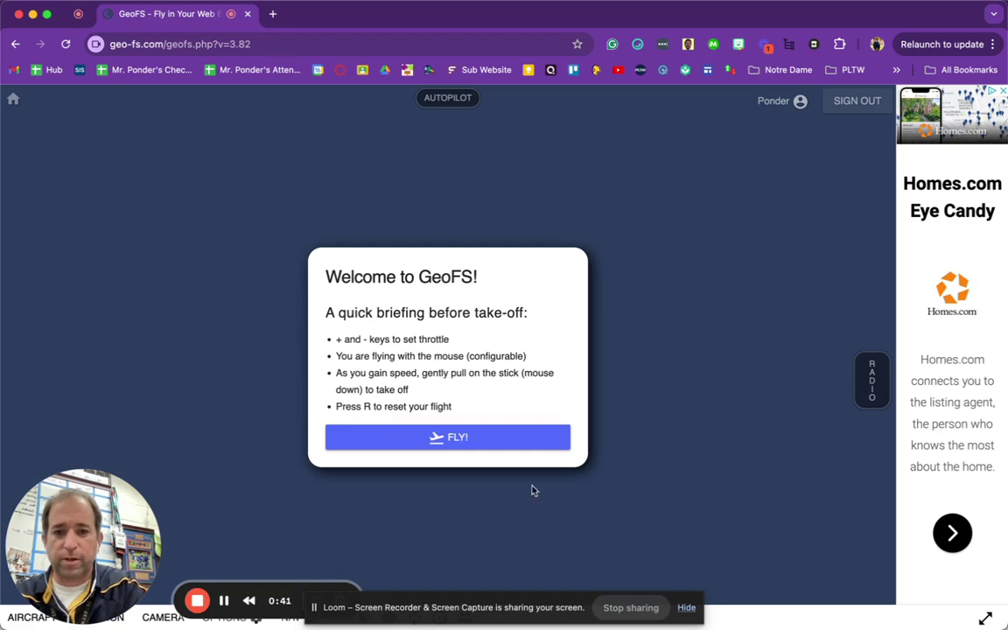
left_click(686, 618)
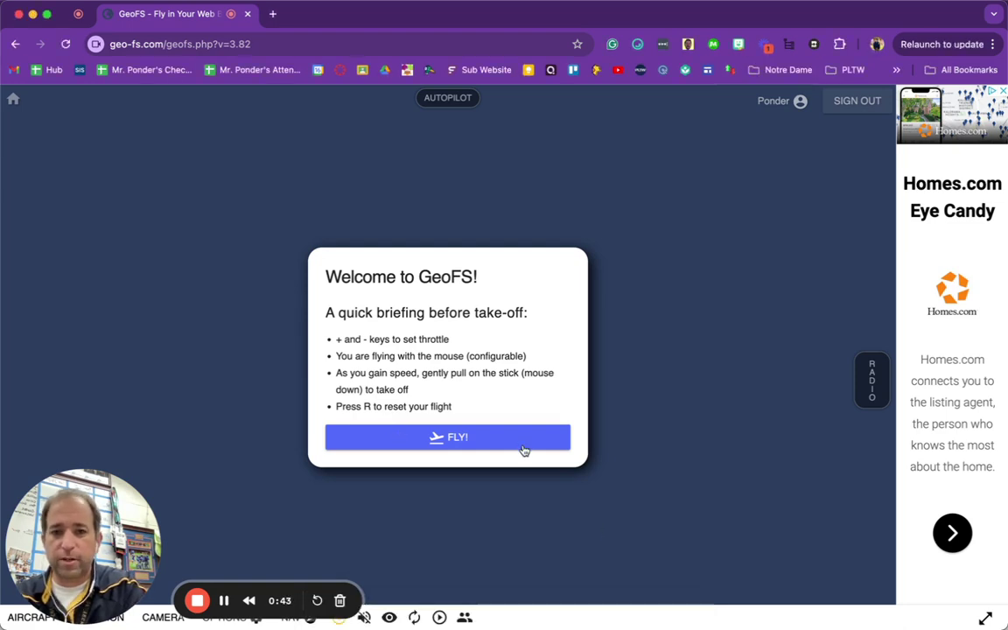
left_click(471, 437)
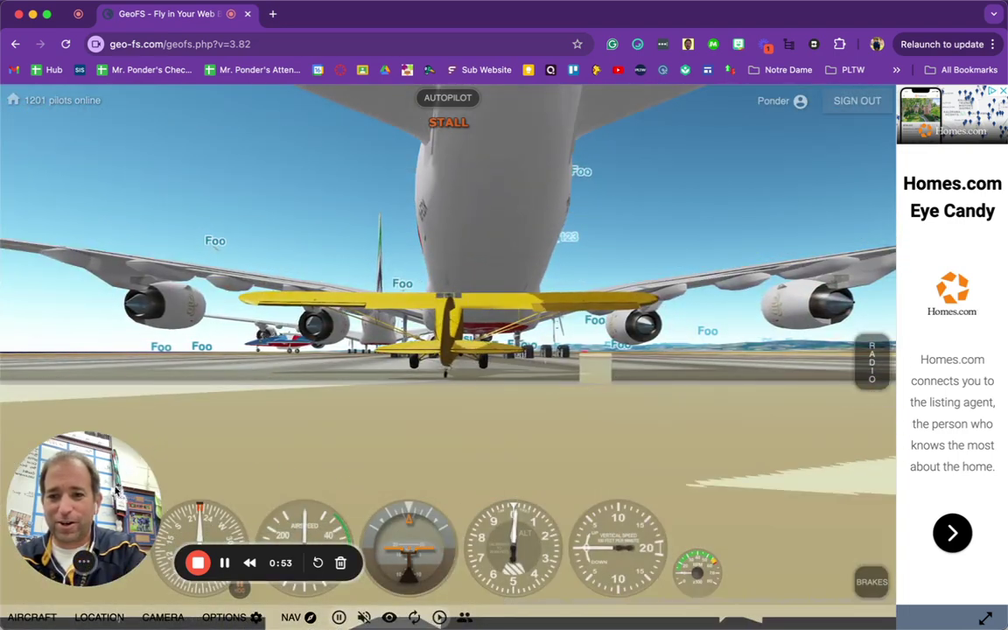
- Mute the simulator's sound and change the aircraft to the Cessna 172
left_click_drag(117, 492, 116, 402)
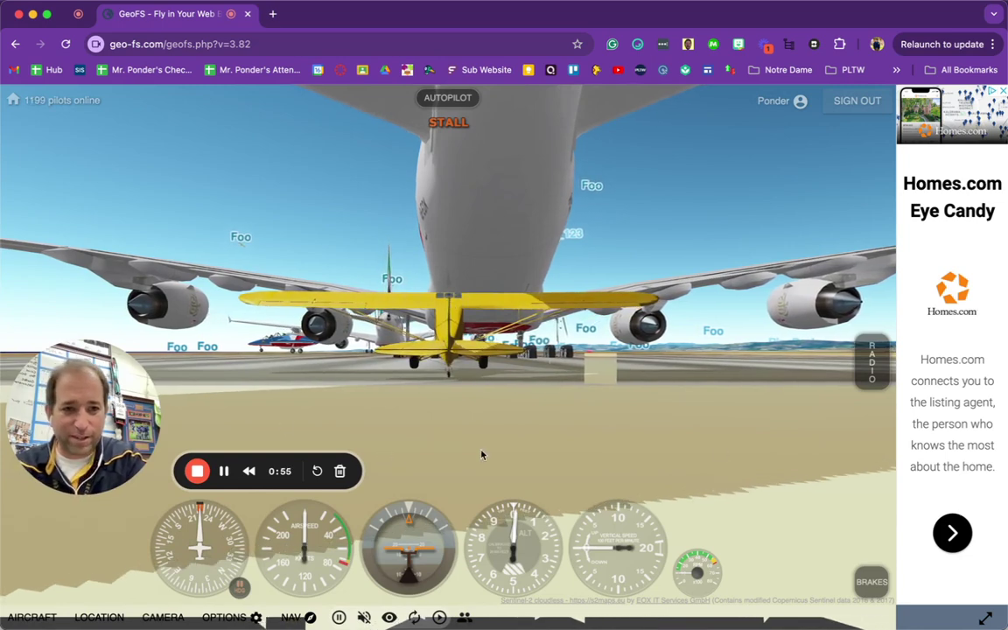
left_click(366, 617)
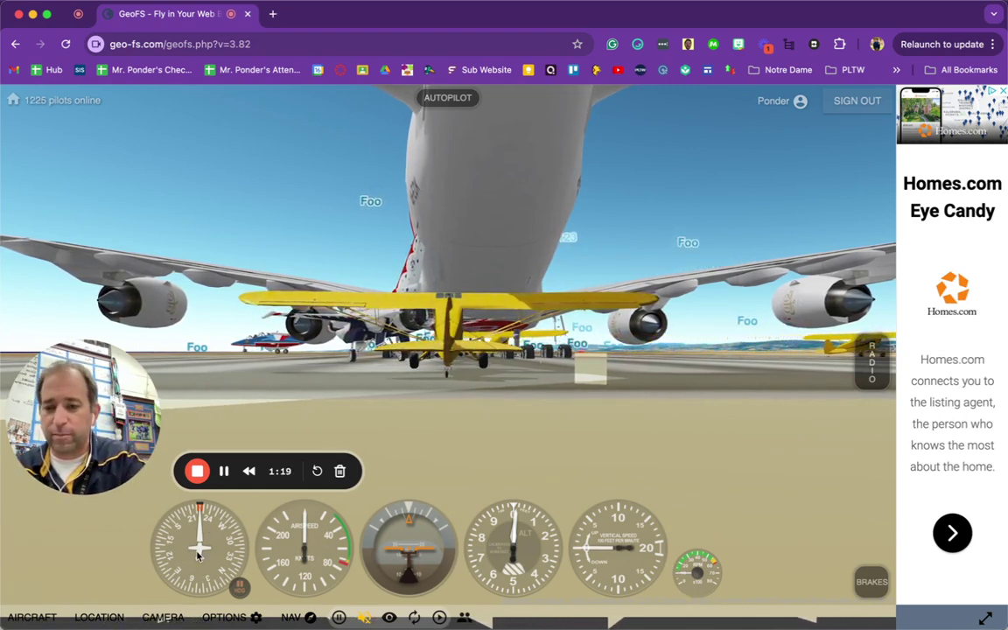
left_click(28, 617)
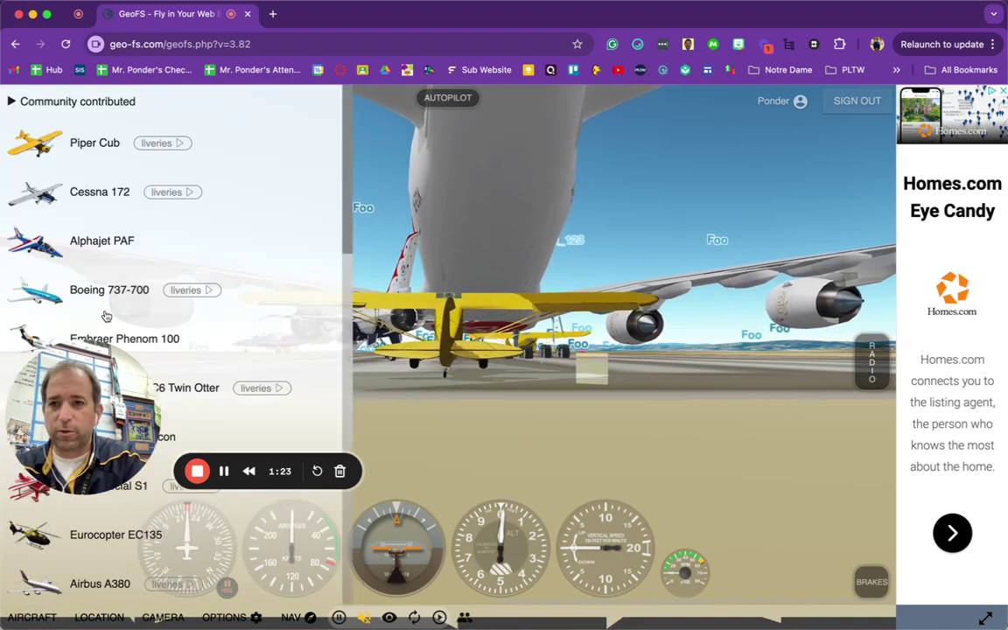
left_click(88, 198)
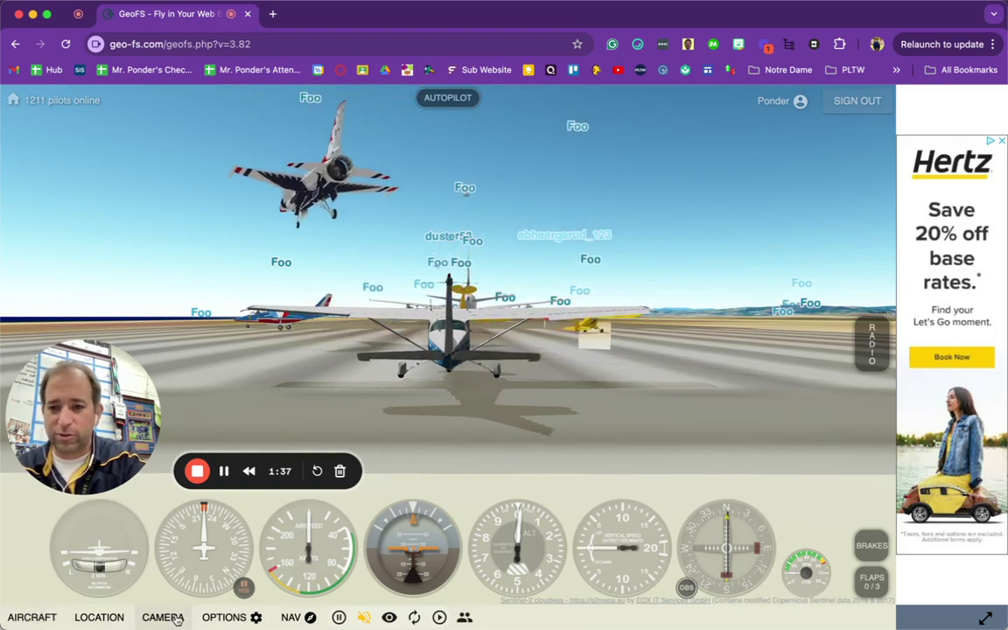
- Choose Joystick as the control device in the simulator's control settings
left_click(223, 617)
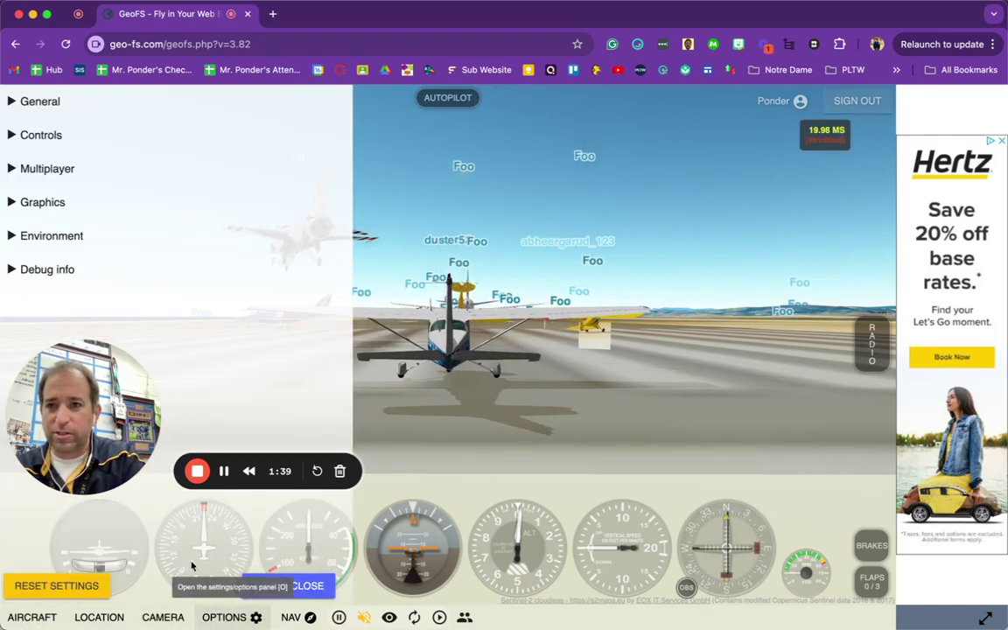
left_click(11, 137)
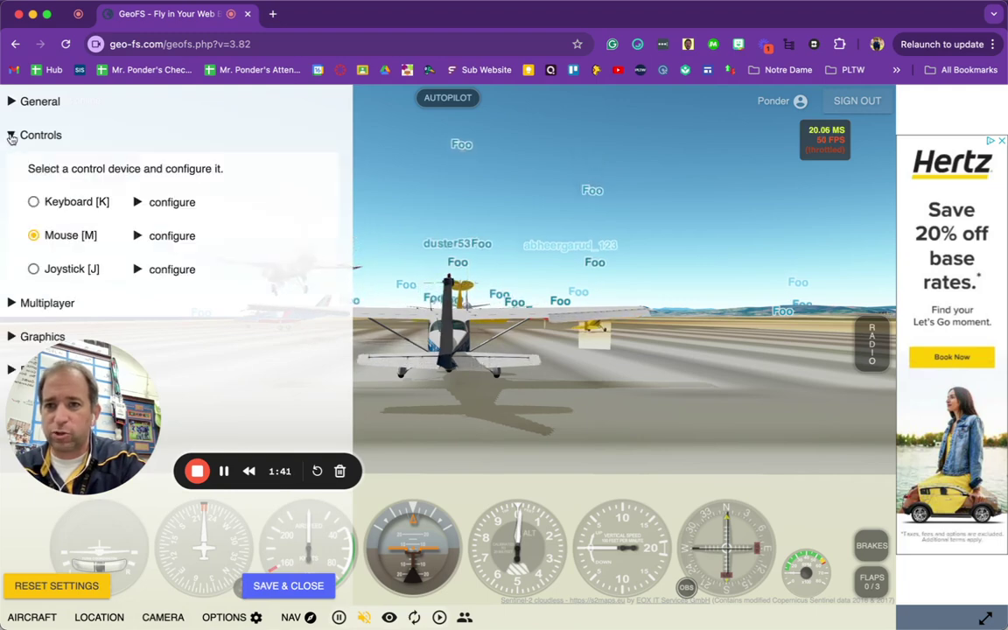
left_click(35, 271)
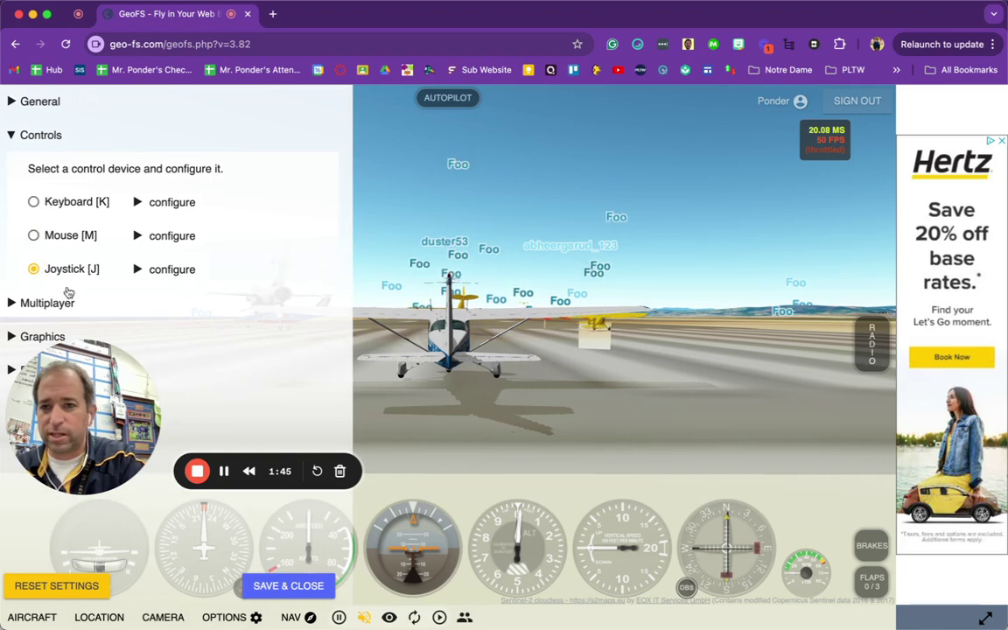
left_click_drag(107, 423, 829, 158)
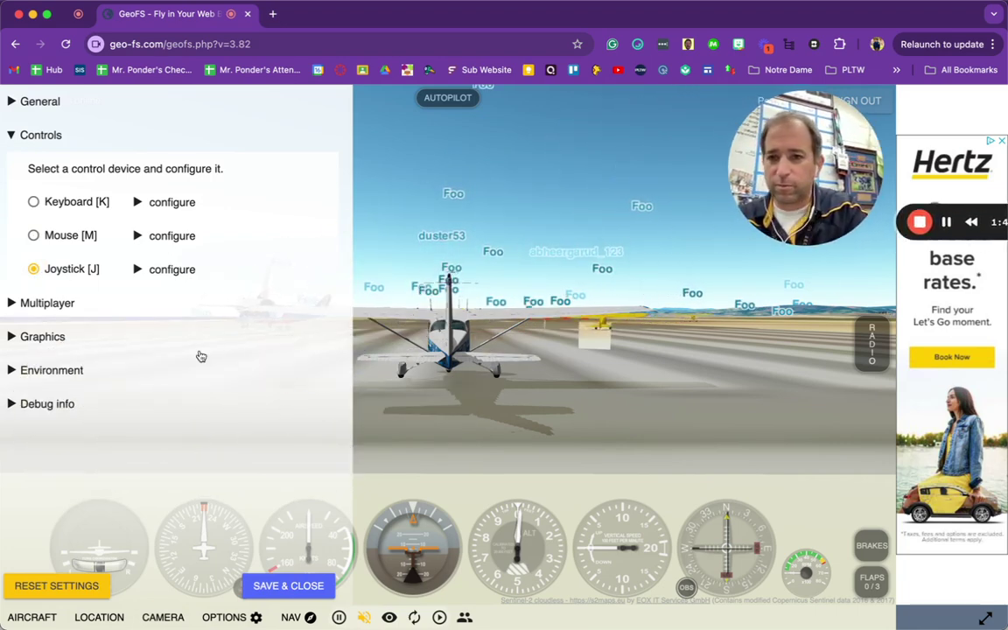
- In the joystick configuration, assign Throttle to Axis 6 with Inverse off, and Pitch to Axis 1
left_click(137, 269)
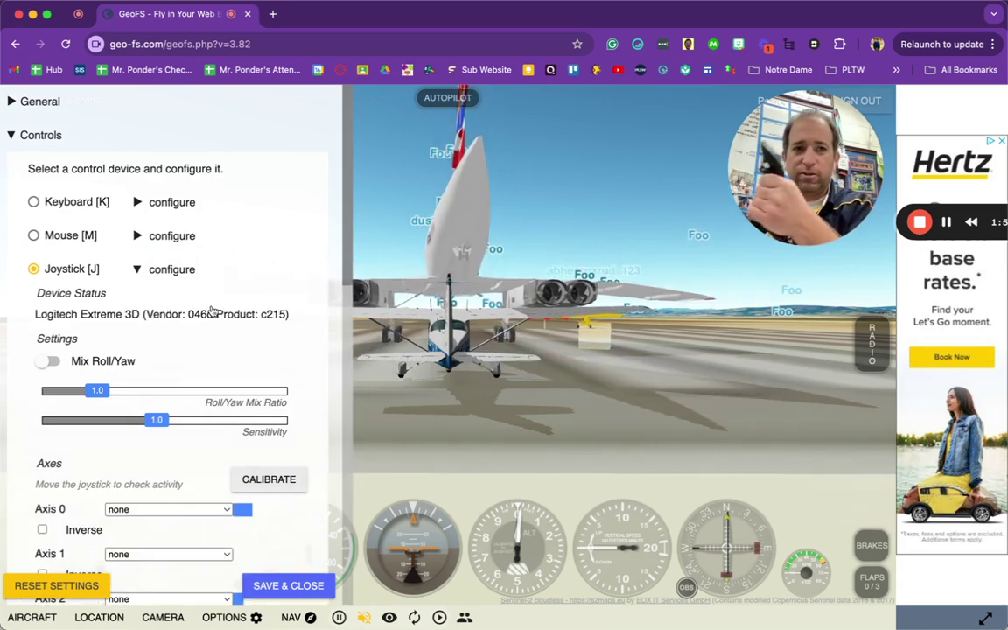
scroll(212, 312, "down", 5)
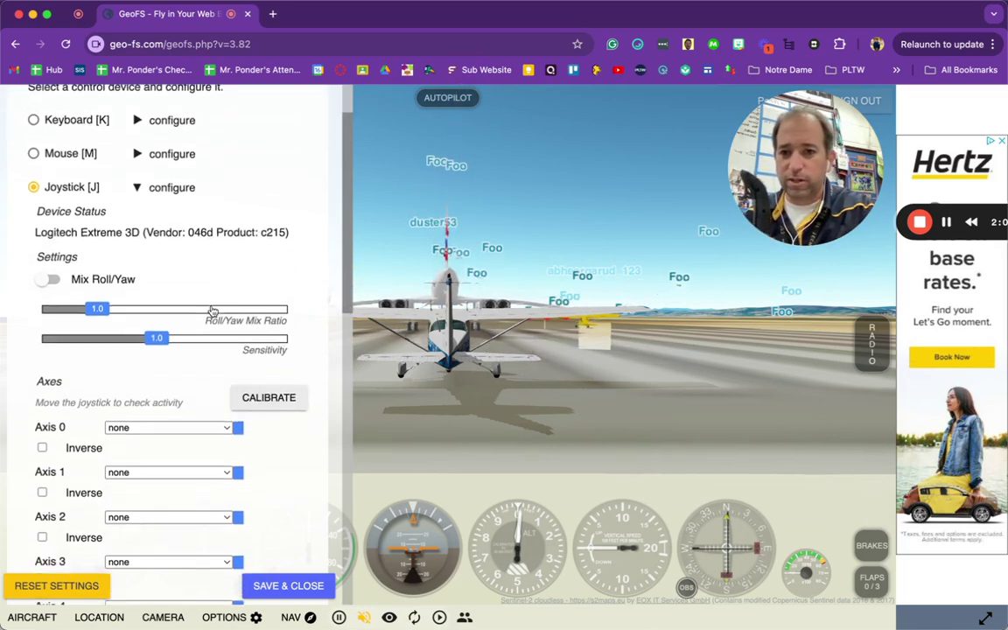
scroll(211, 312, "down", 1)
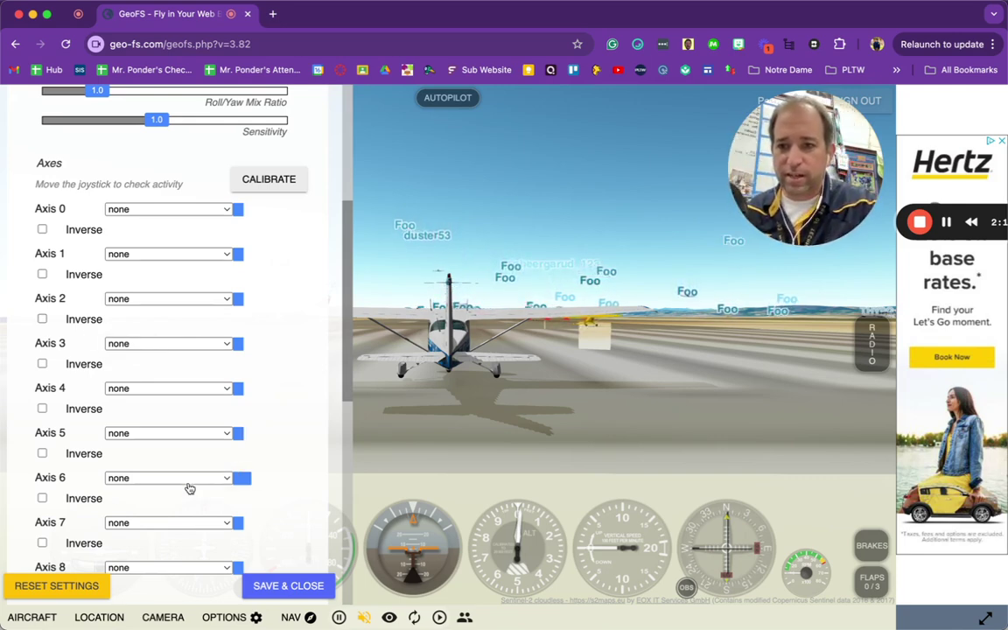
left_click(138, 479)
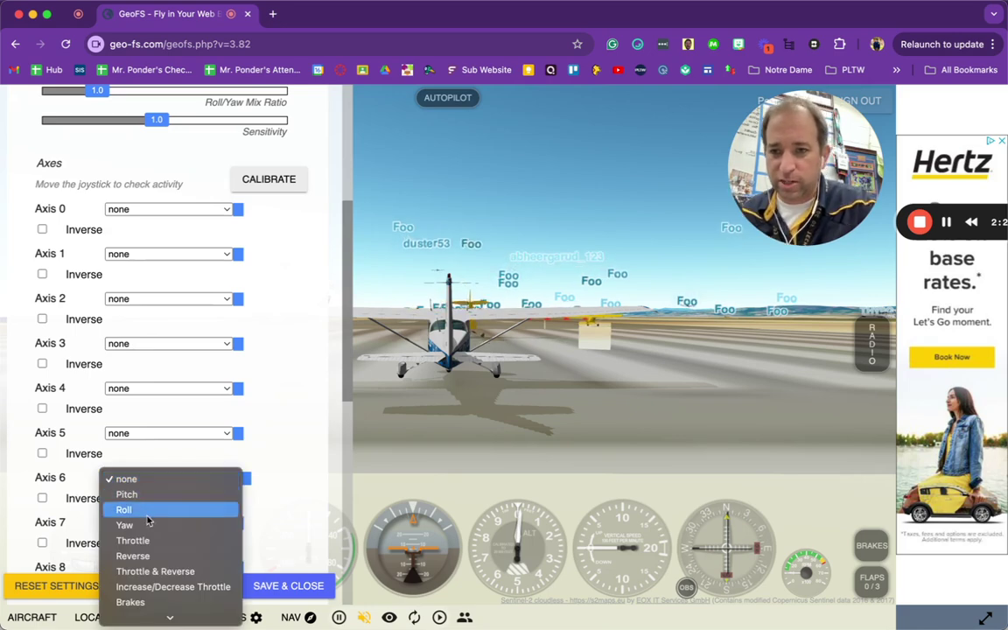
left_click(147, 541)
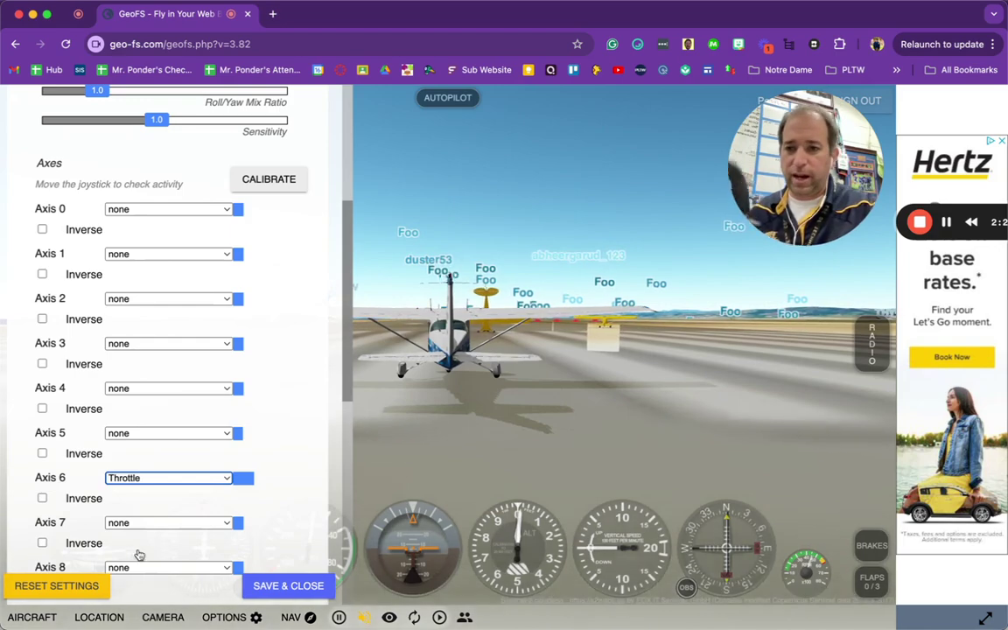
left_click(42, 498)
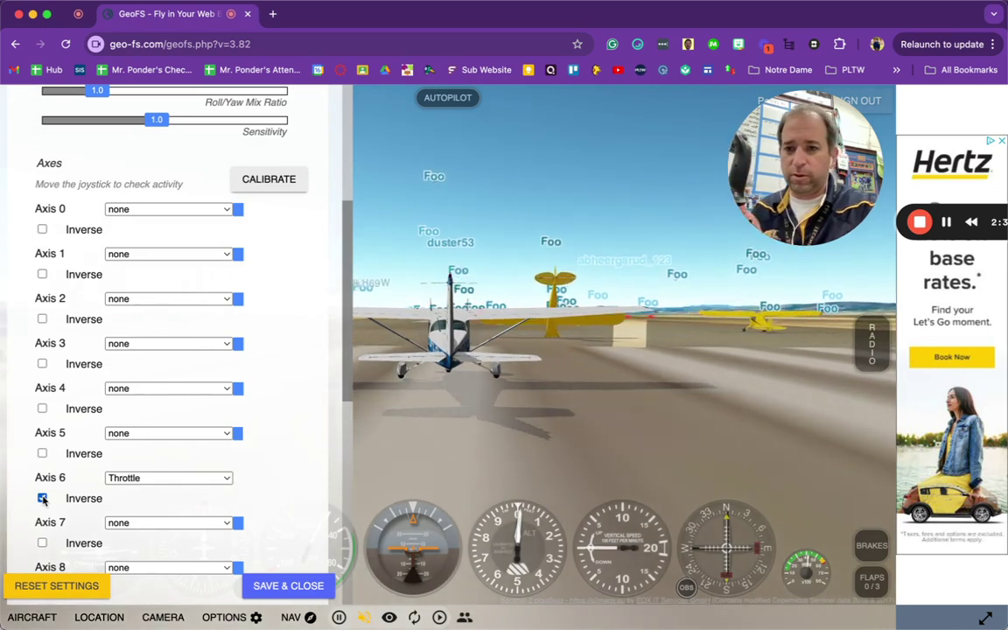
left_click(42, 498)
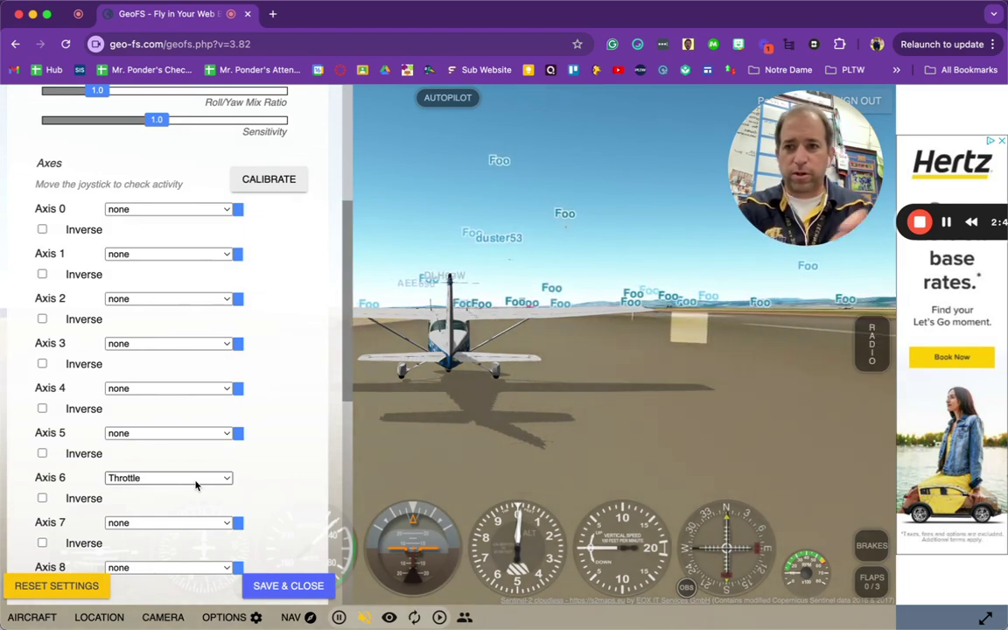
left_click(192, 255)
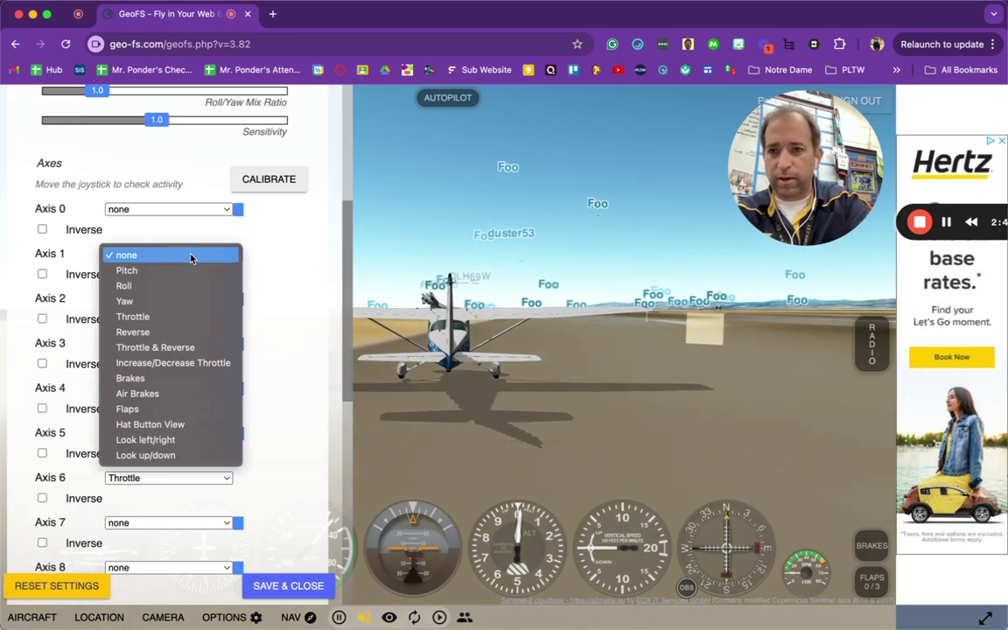
left_click(191, 271)
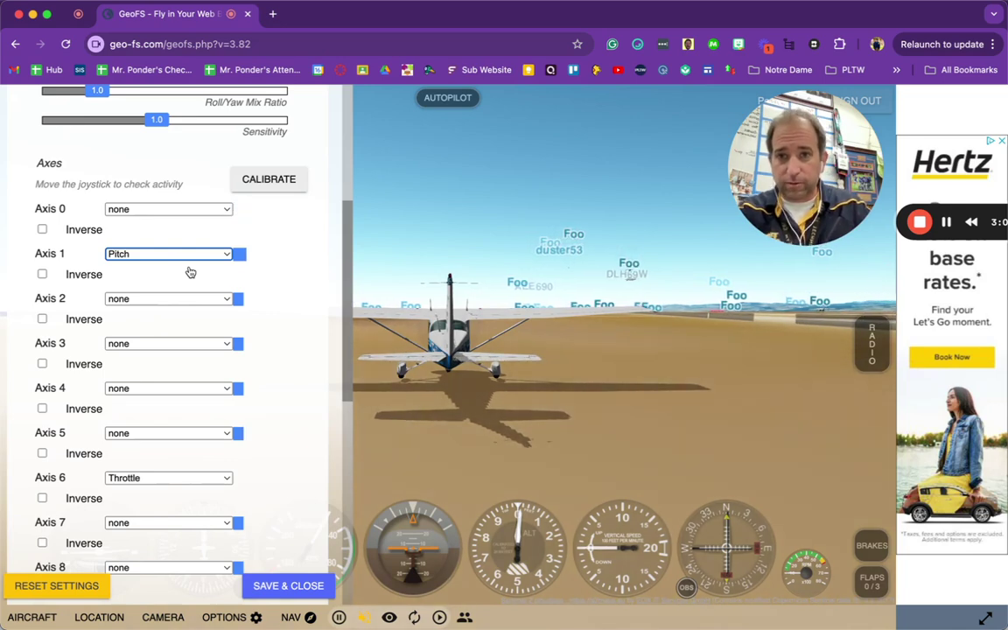
- Try assigning Yaw to joystick Axis 0
left_click(209, 210)
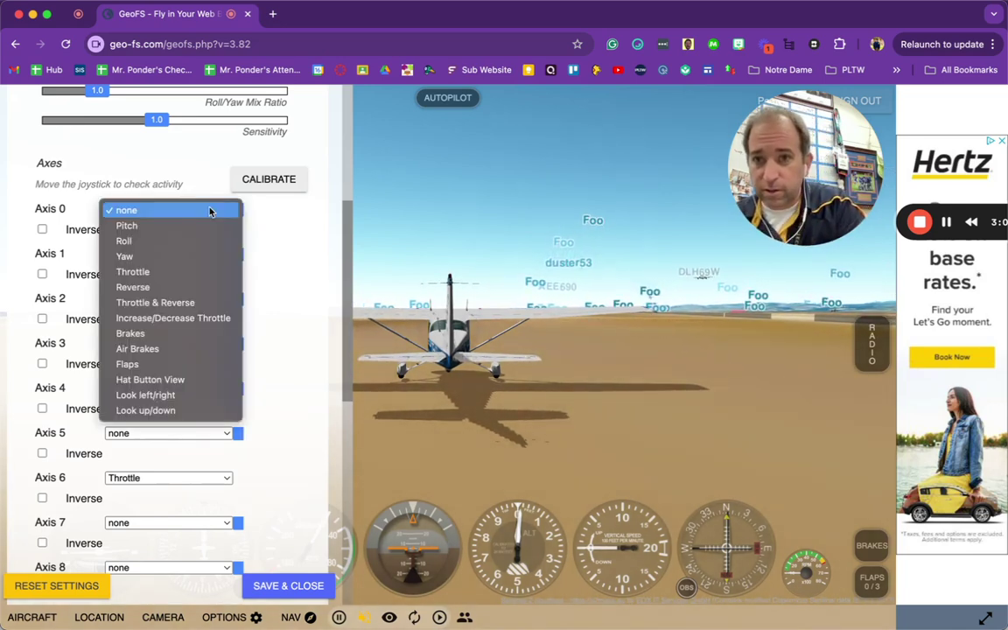
left_click(195, 258)
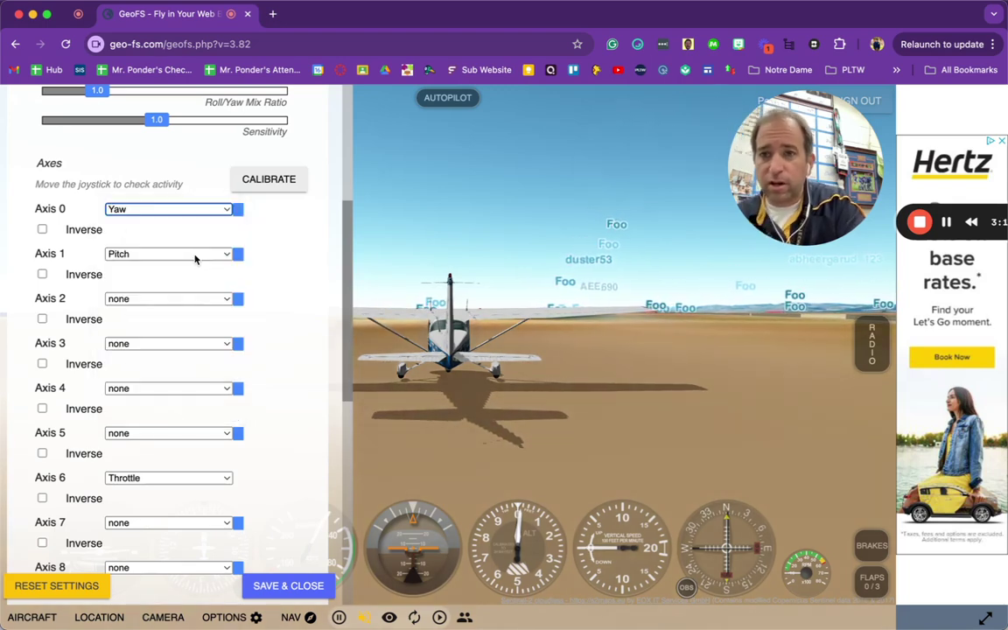
left_click(210, 212)
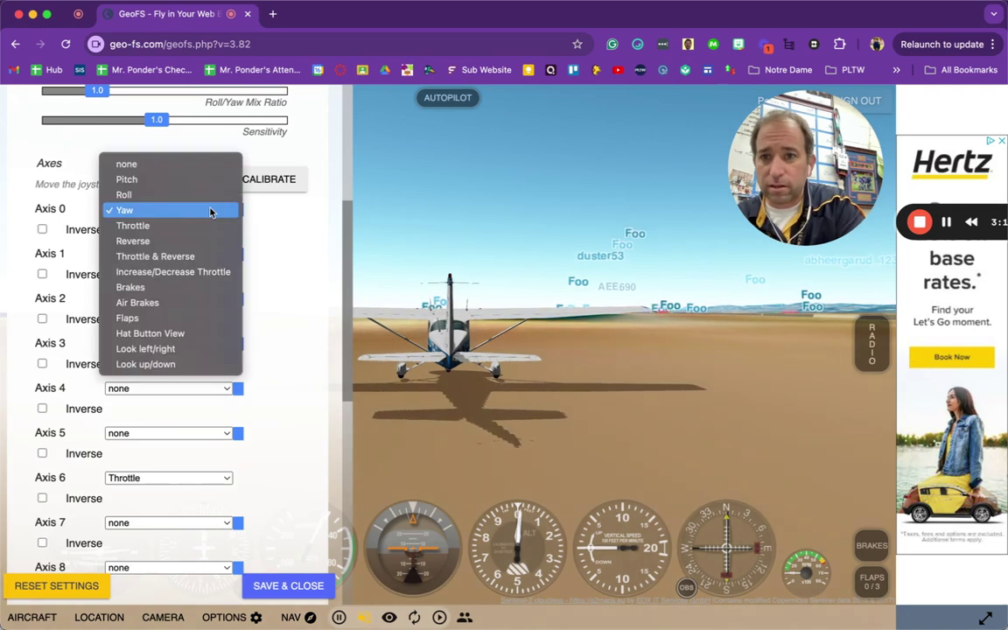
left_click(210, 212)
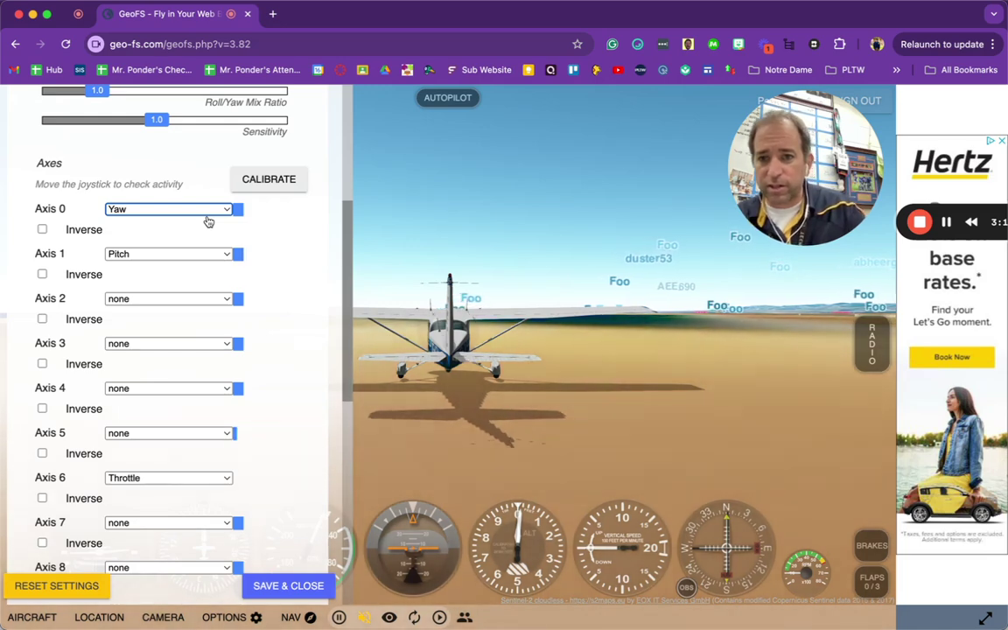
- Assign Roll to joystick Axis 0 and Yaw to Axis 5
left_click(208, 220)
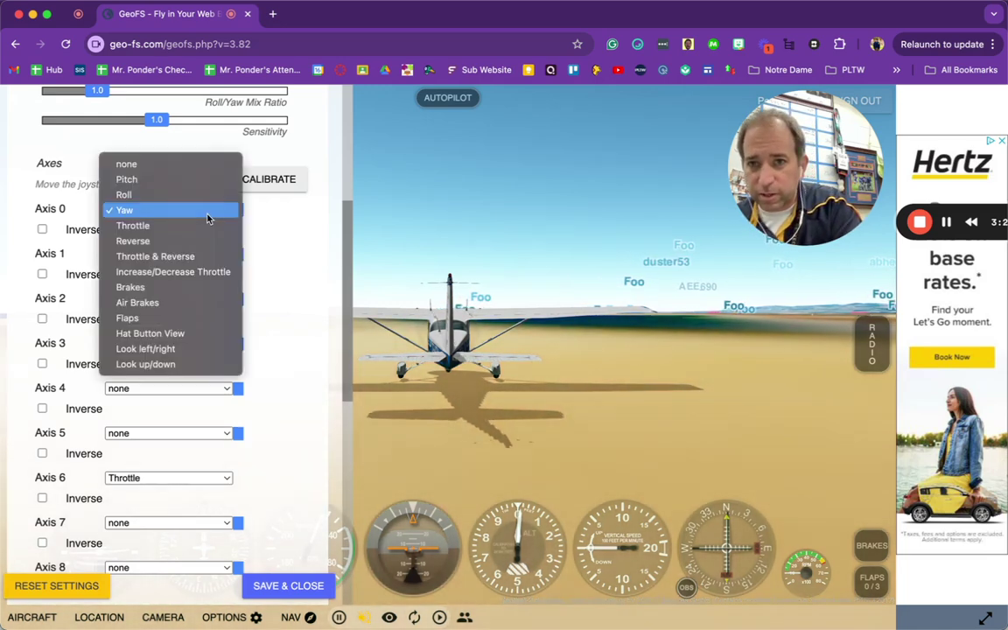
left_click(210, 195)
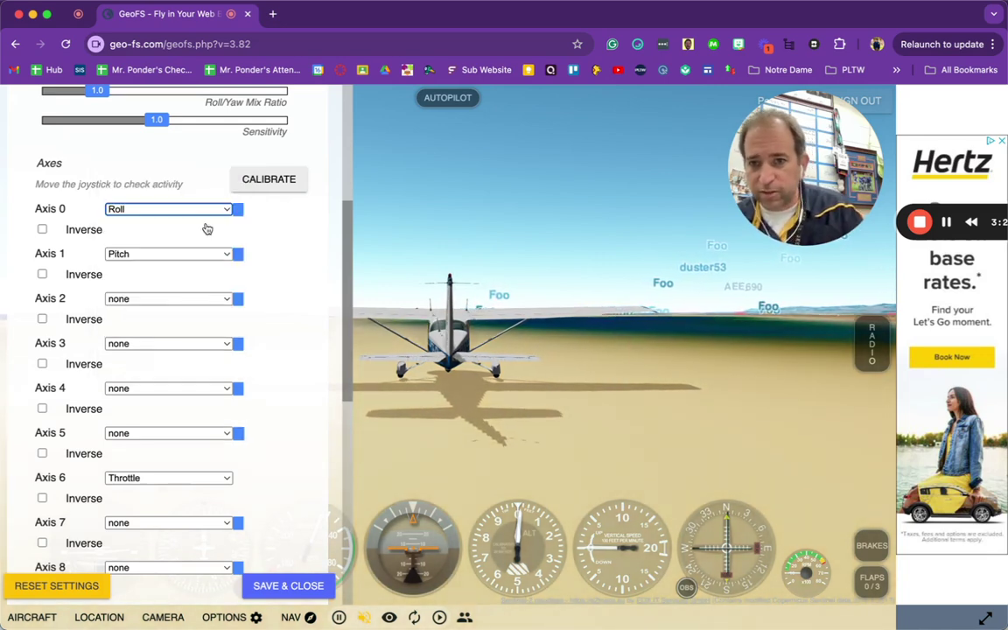
left_click(171, 433)
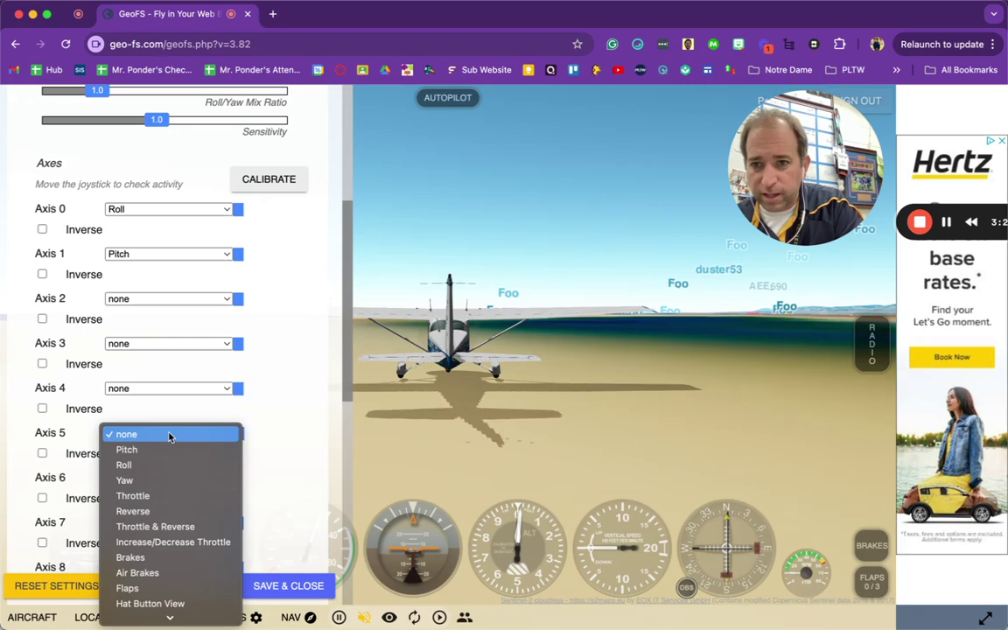
left_click(160, 488)
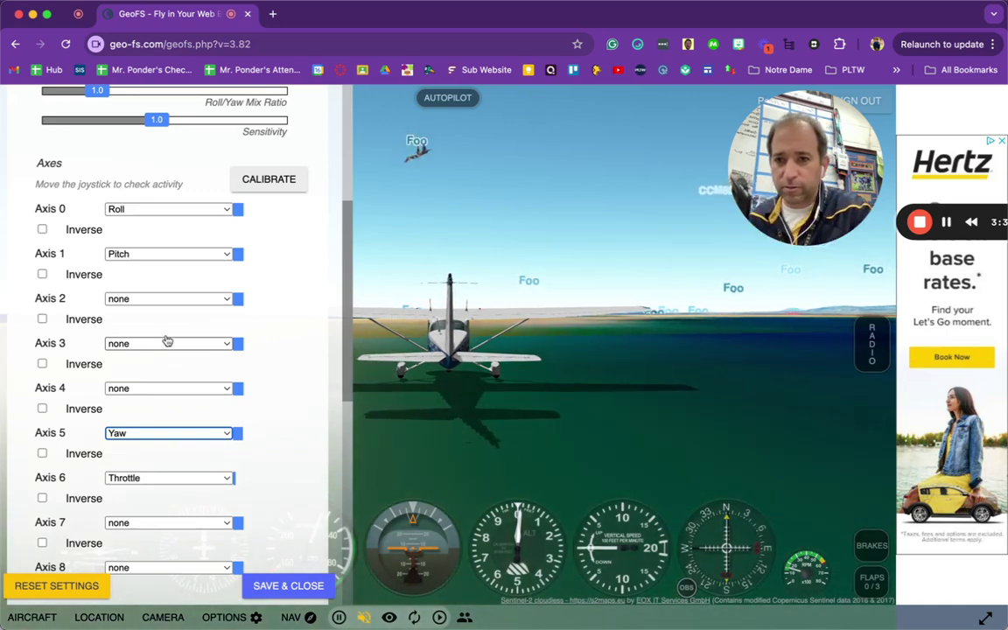
- Assign Flaps down to joystick Button 4 and Flaps Up to Button 5
scroll(307, 376, "down", 3)
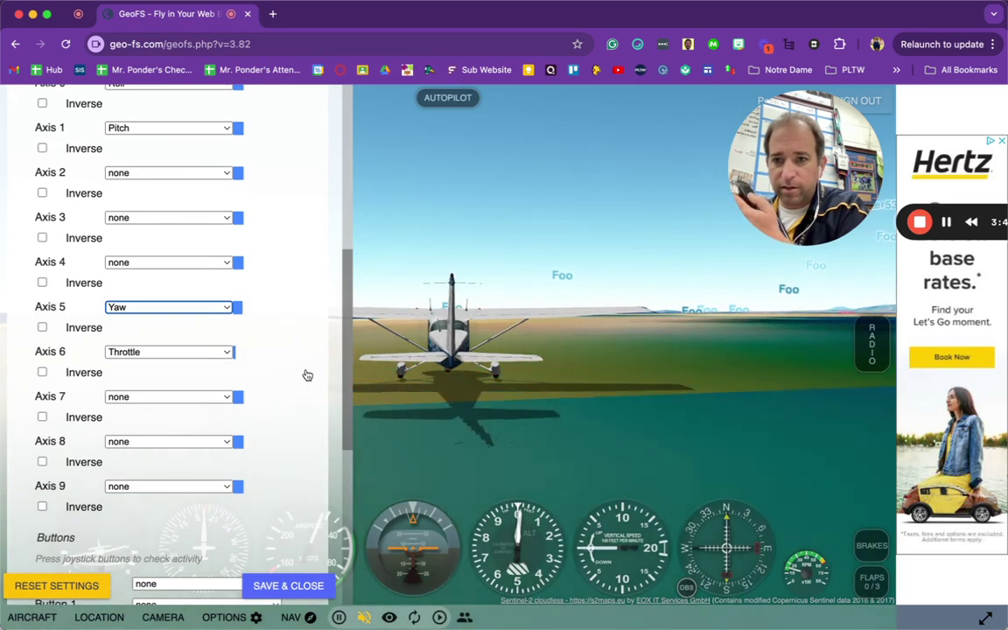
scroll(306, 375, "down", 5)
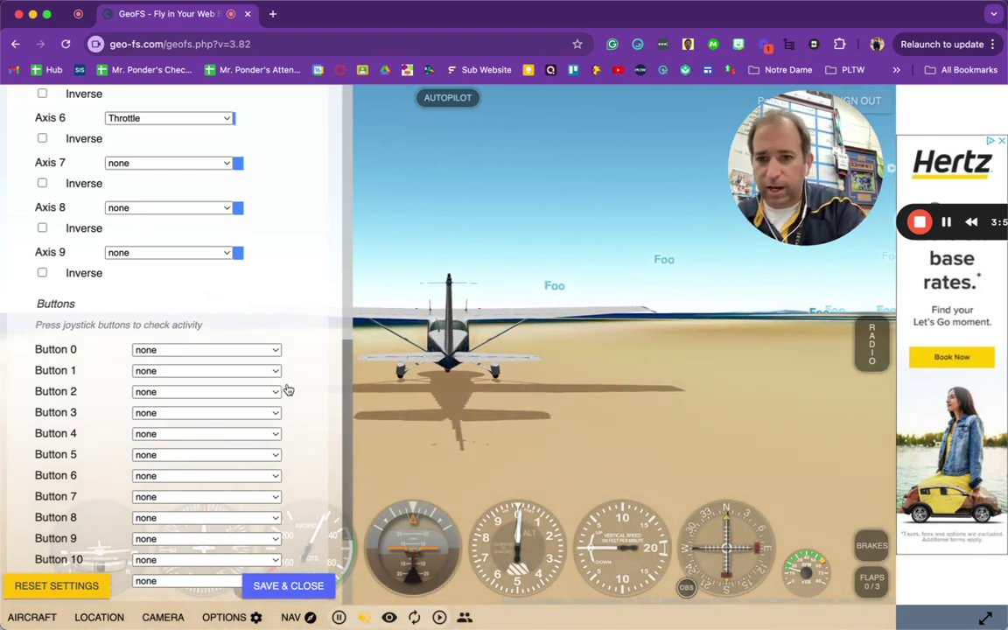
left_click(271, 433)
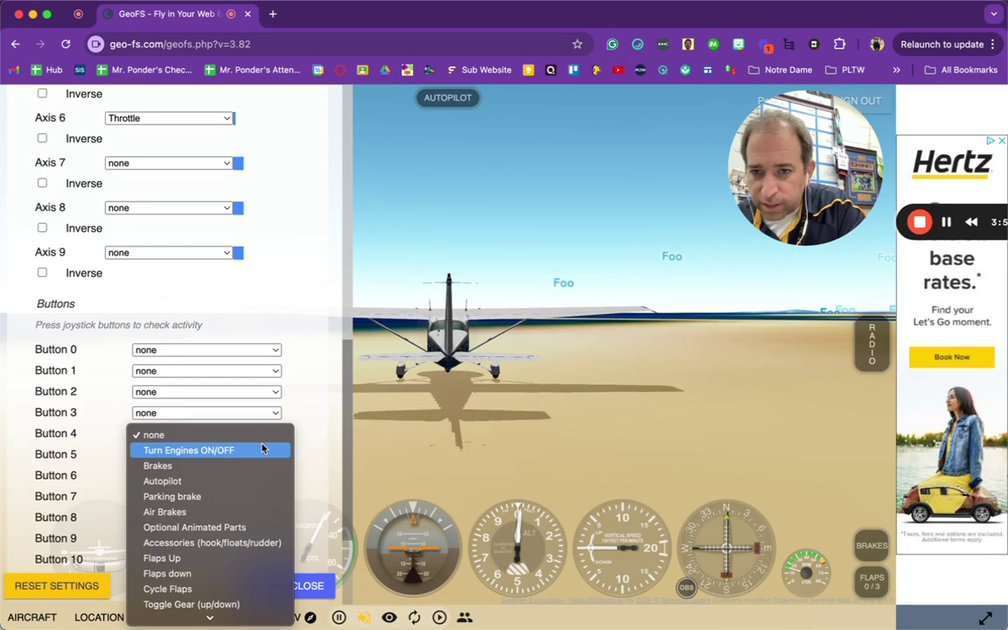
left_click(242, 574)
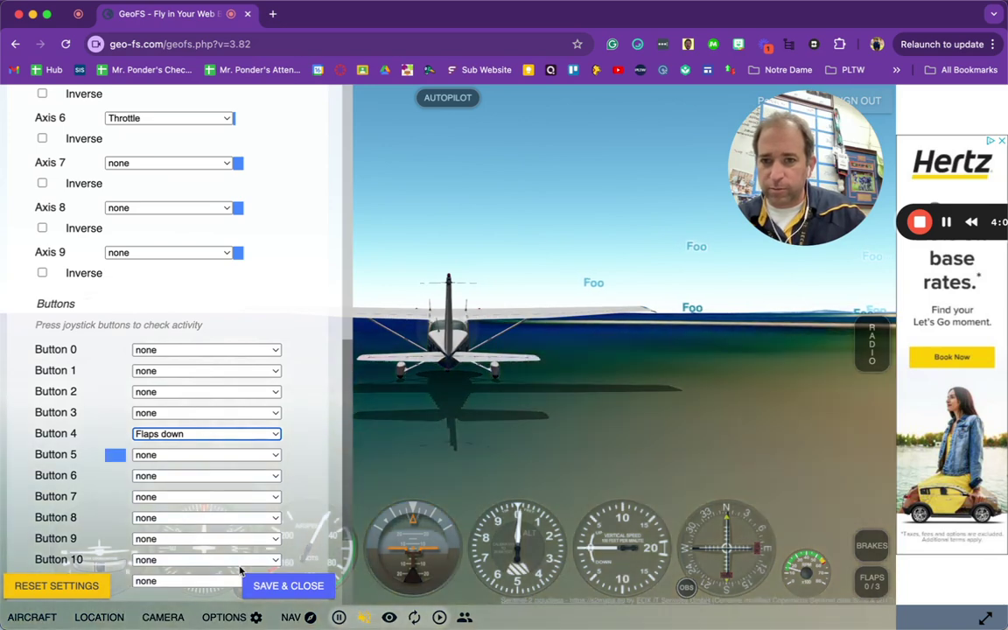
left_click(165, 454)
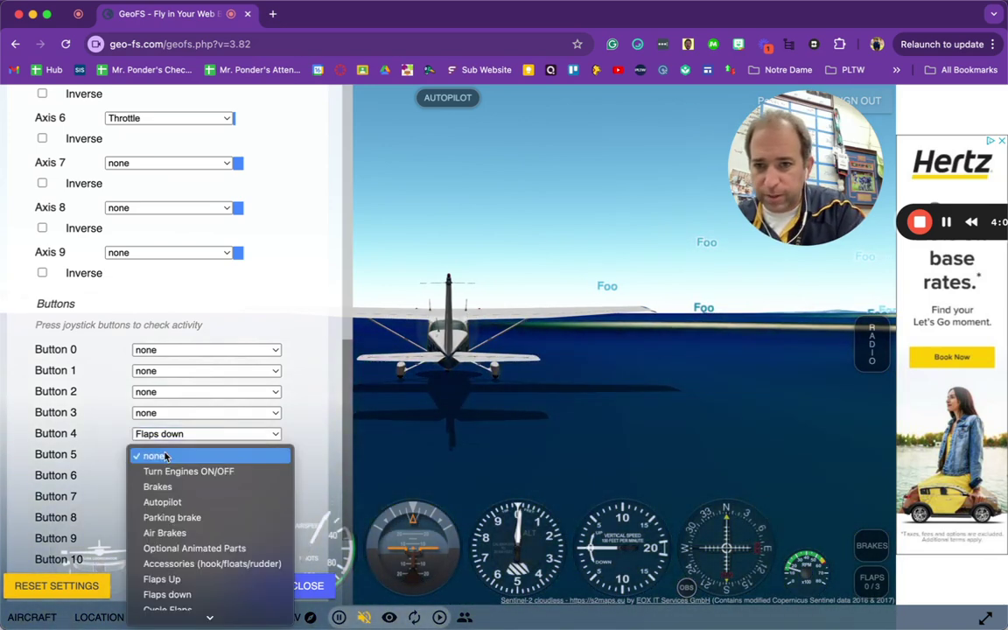
left_click(188, 581)
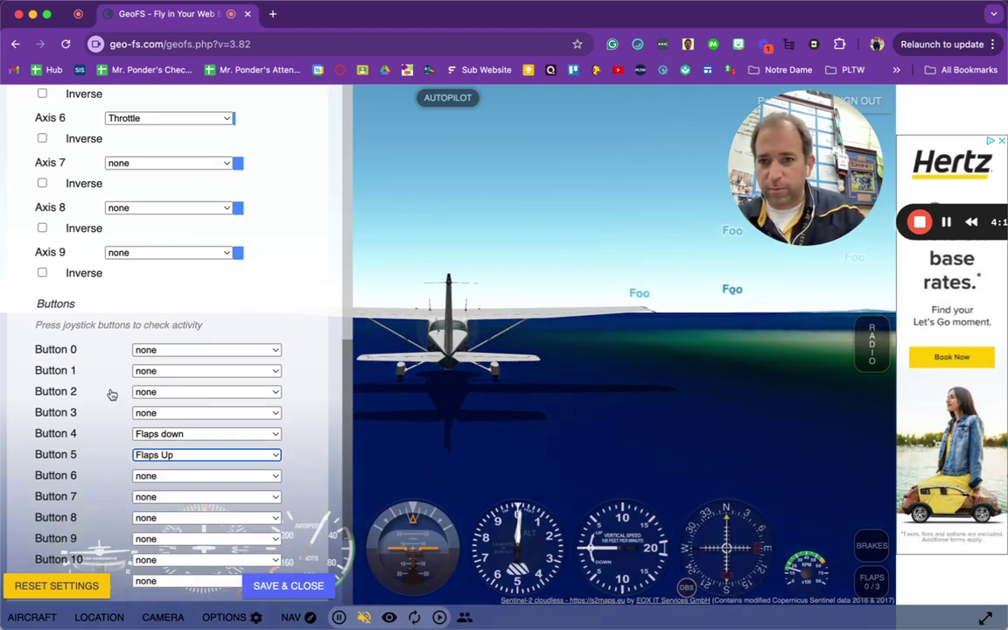
- Assign Elevator Trim Down to joystick Button 2
left_click(138, 393)
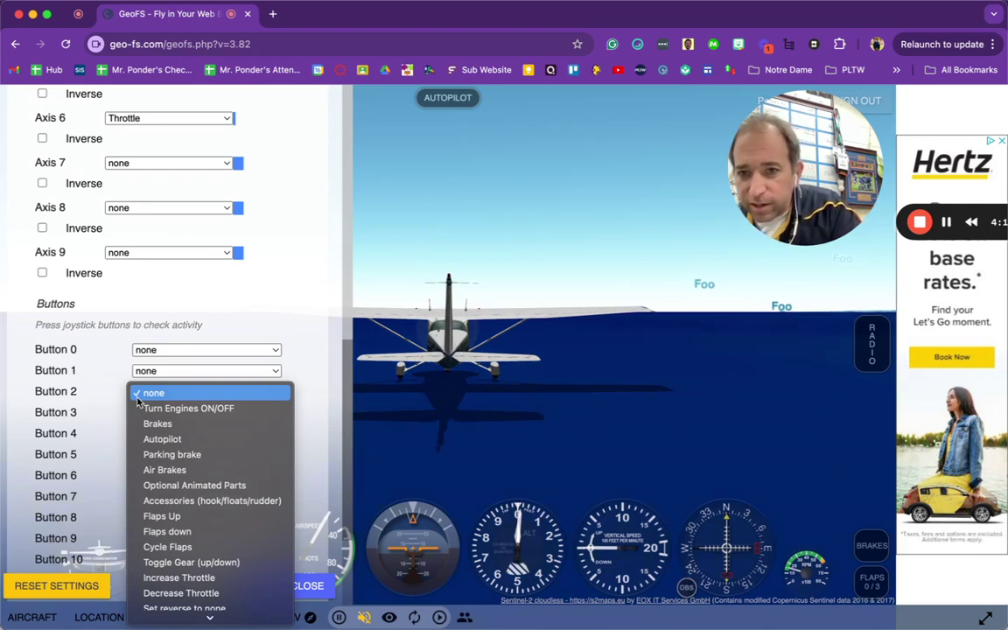
scroll(175, 468, "down", 4)
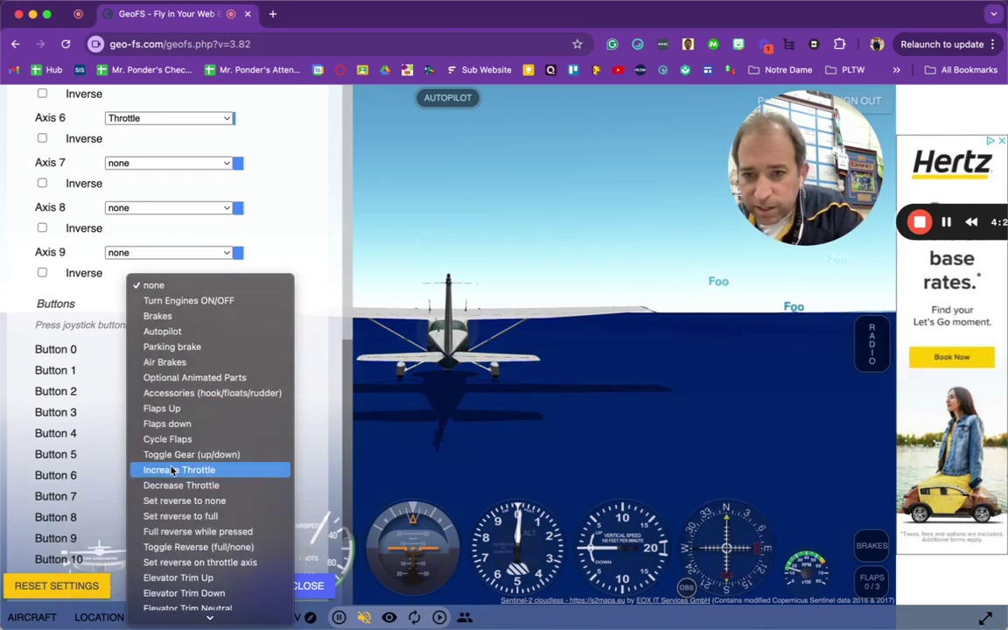
scroll(172, 471, "down", 1)
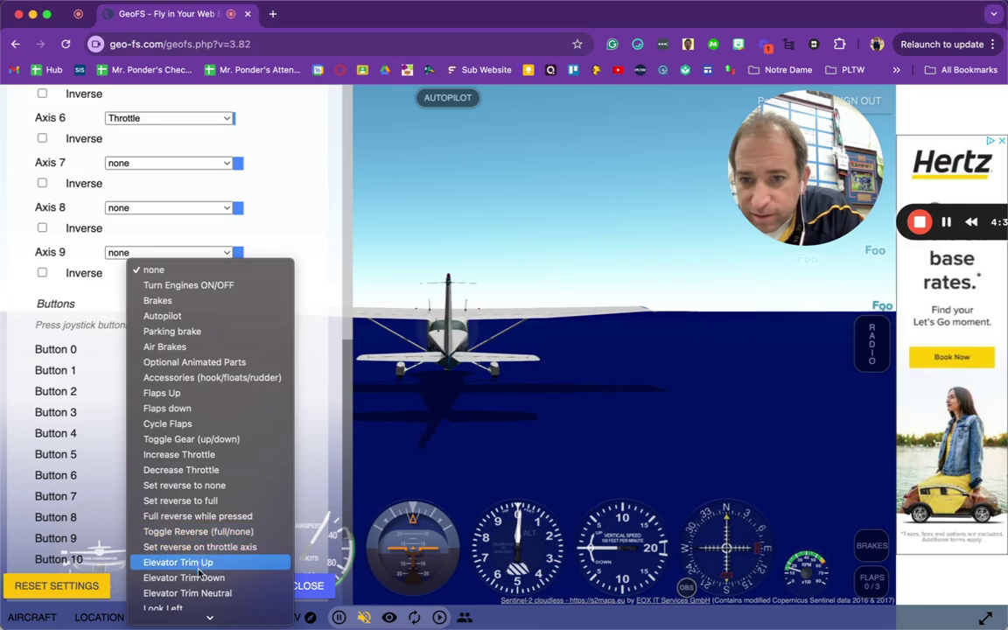
scroll(199, 595, "down", 3)
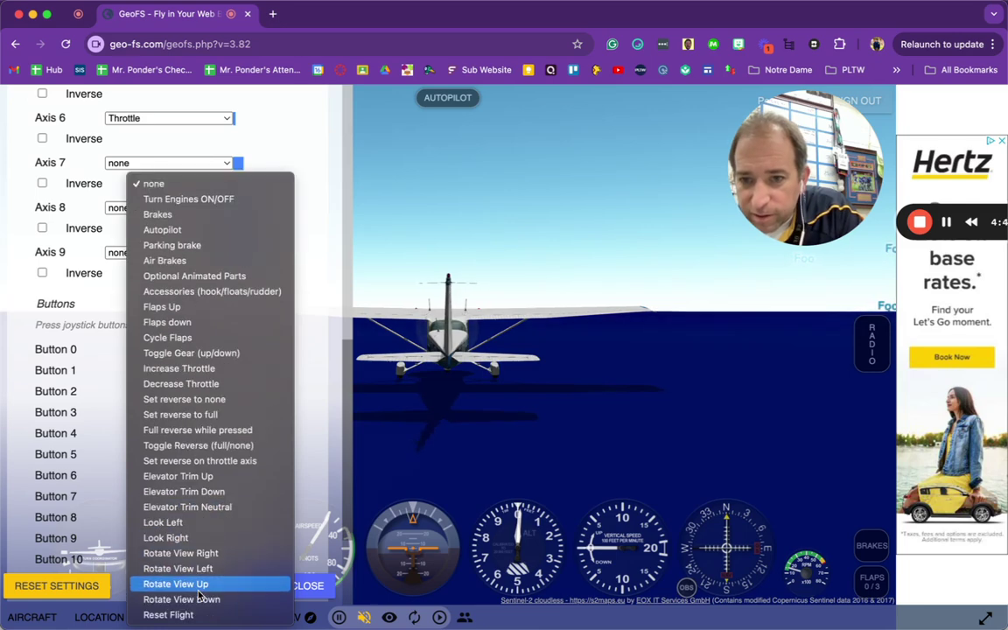
left_click(218, 492)
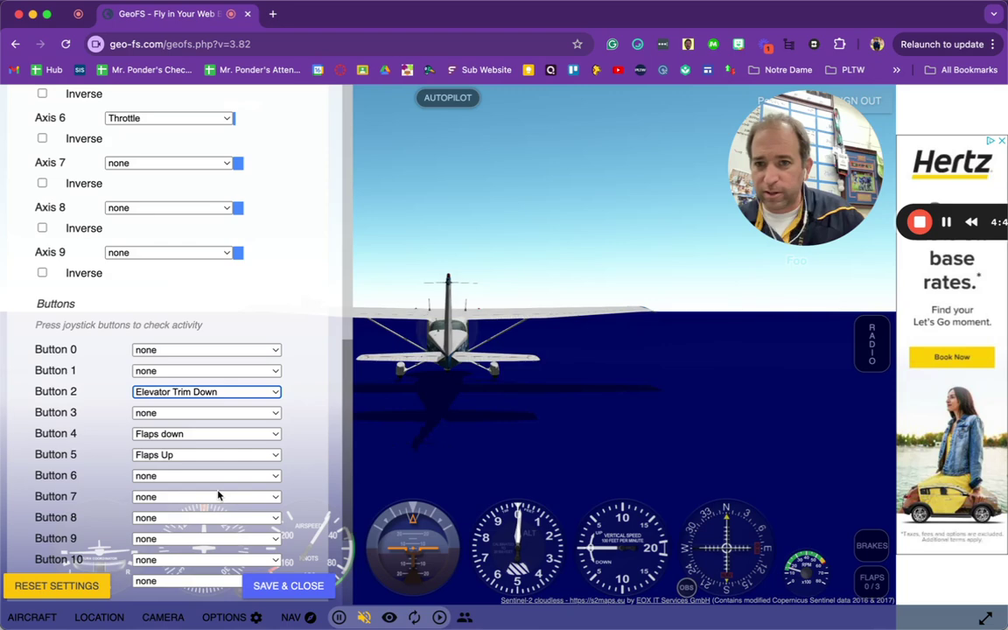
- Assign Elevator Trim Up to joystick Button 3
left_click(208, 414)
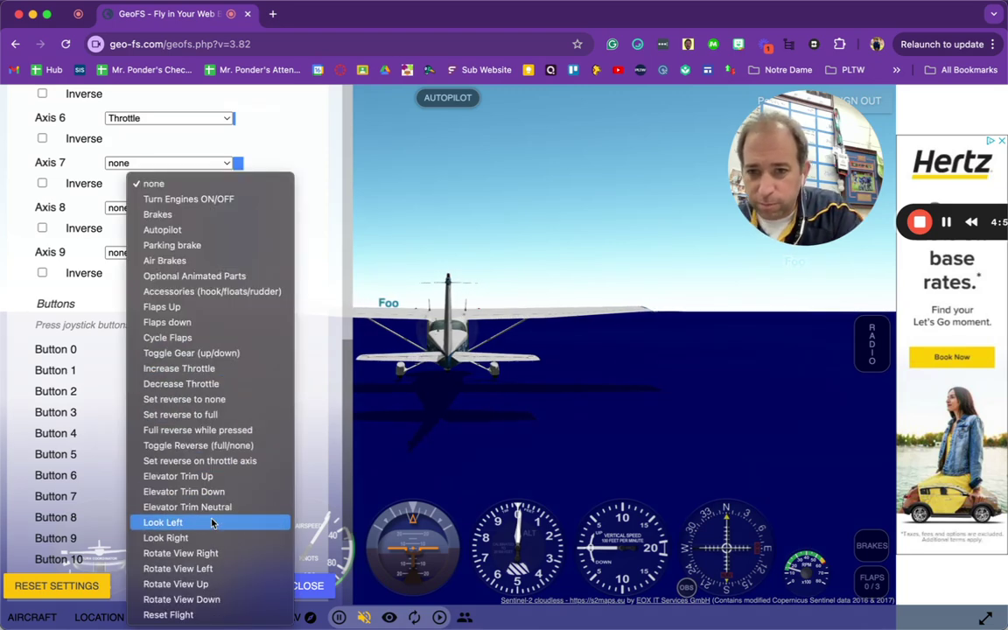
key("Up")
key("Up")
key("Up")
key("Return")
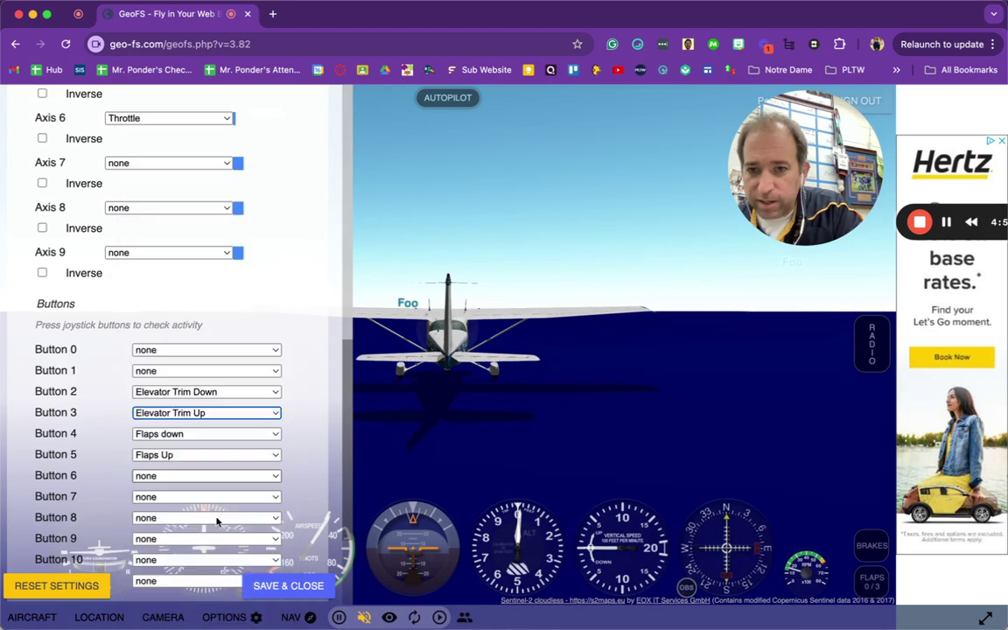
- Review the joystick axis assignments and device settings, then save the configuration and close the options
scroll(295, 255, "up", 5)
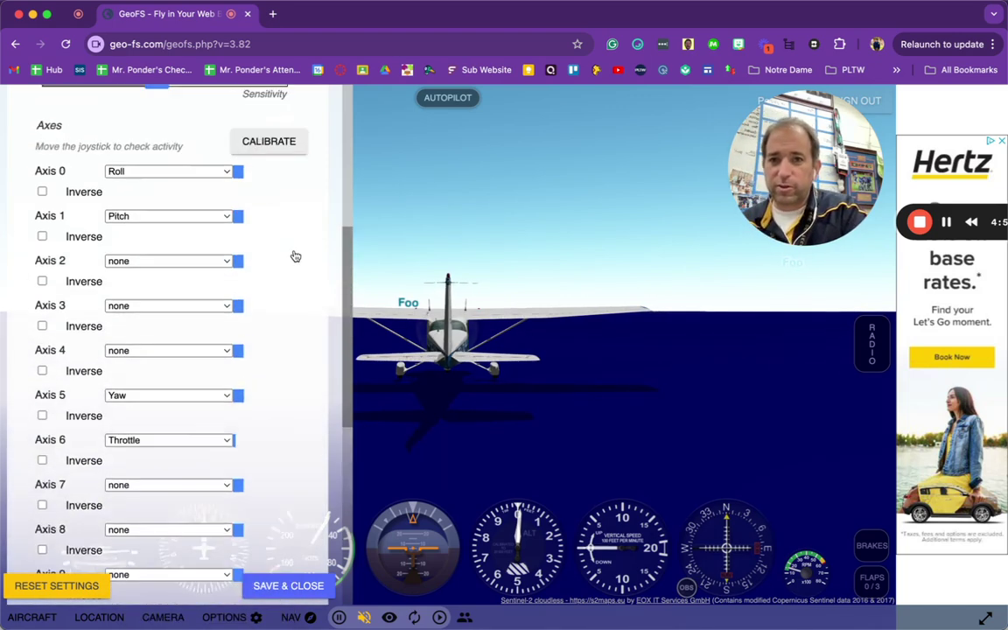
scroll(295, 255, "up", 5)
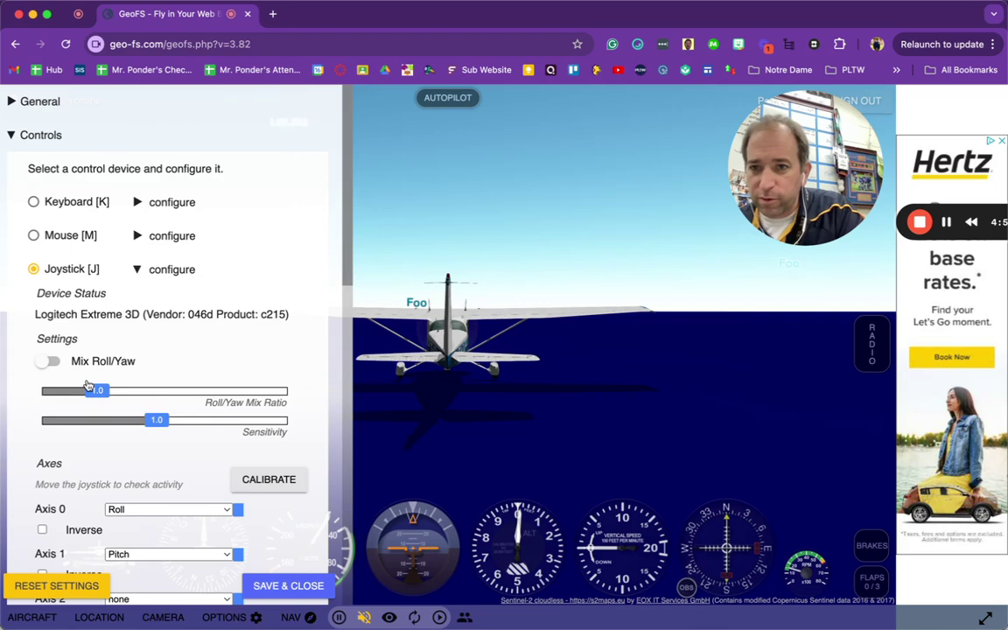
left_click(287, 586)
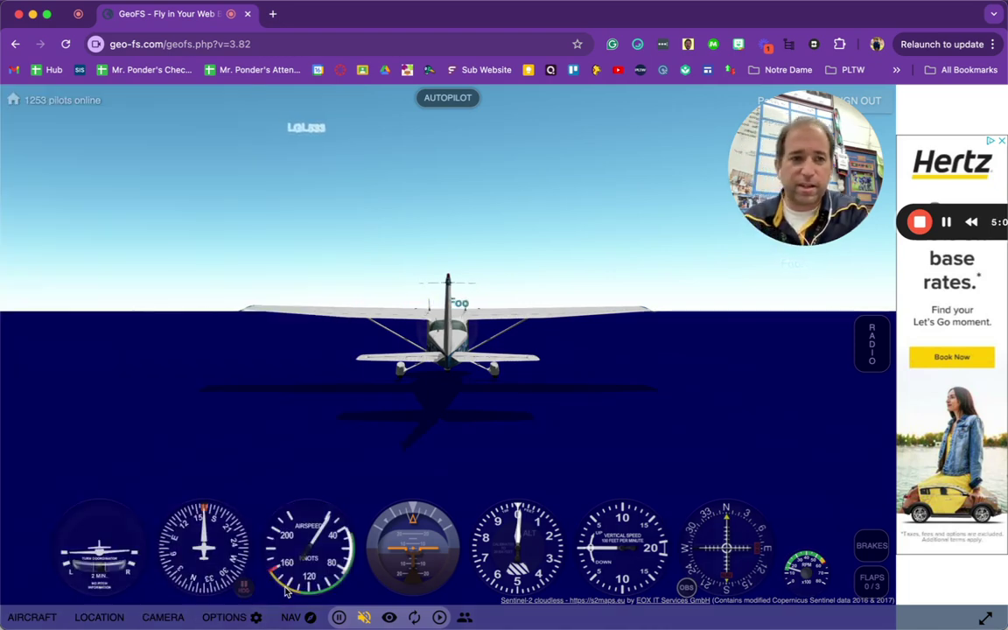